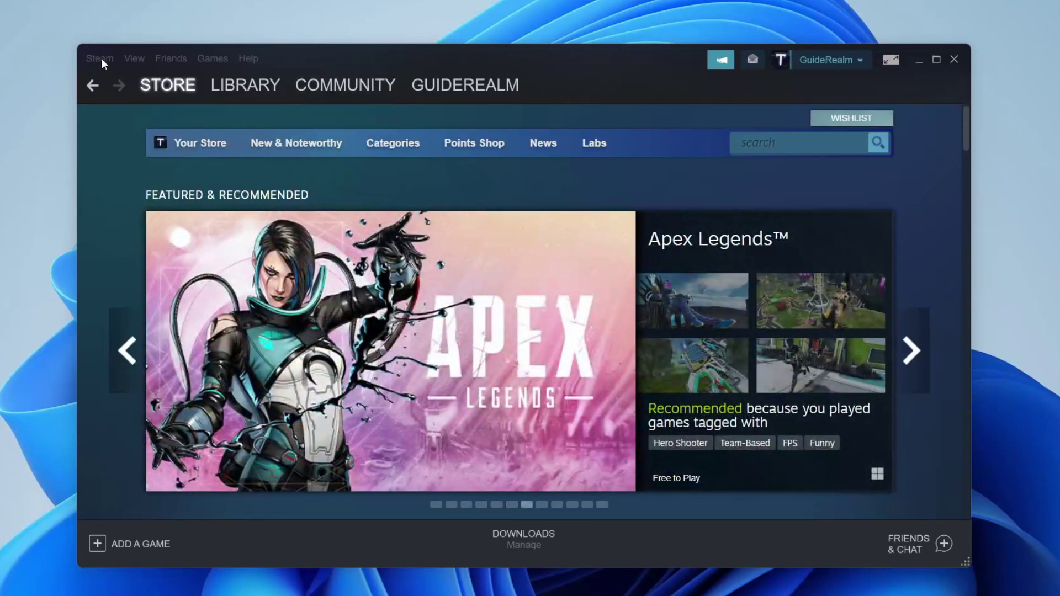
Open Steam Settings on the Downloads page and expand the download region list
left_click(100, 58)
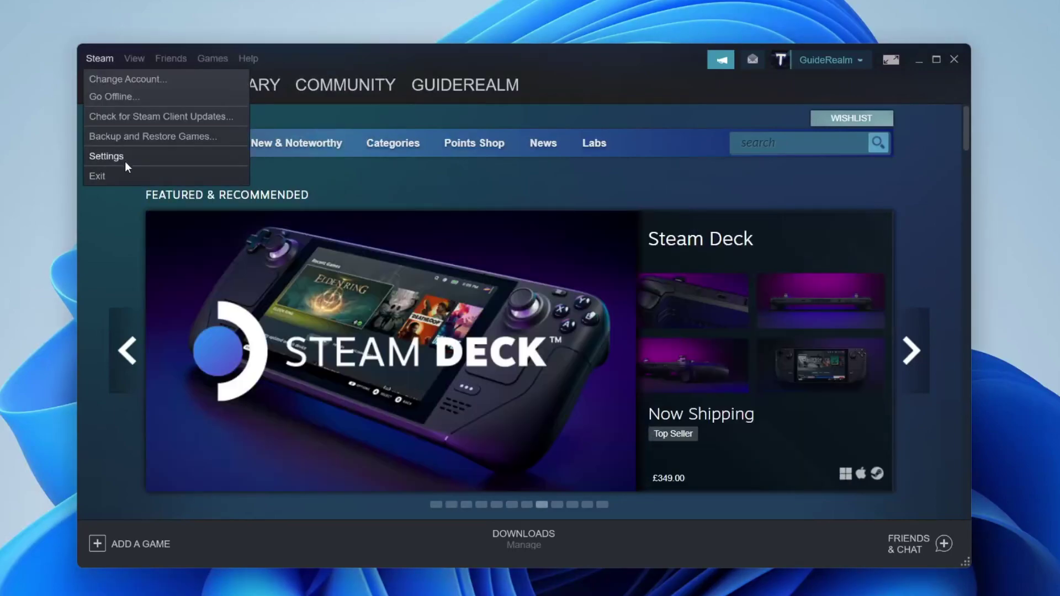
left_click(126, 159)
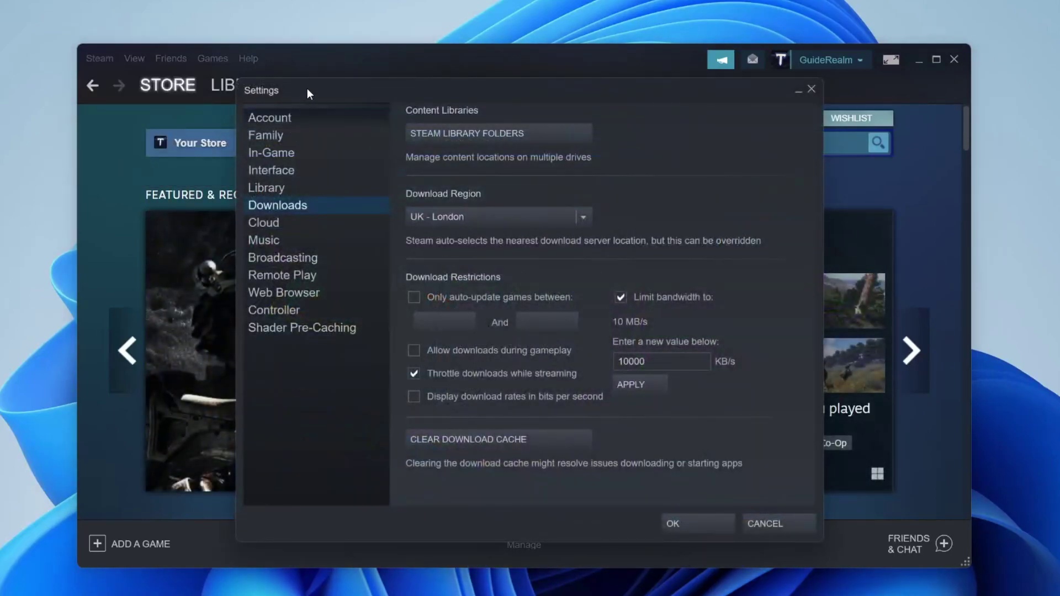
left_click(294, 115)
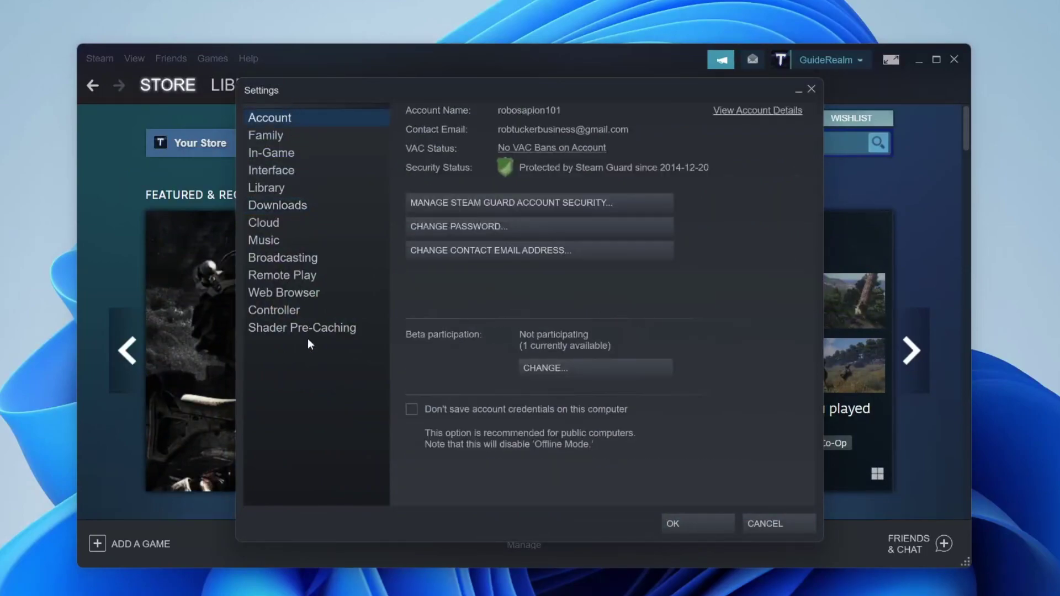
left_click(308, 203)
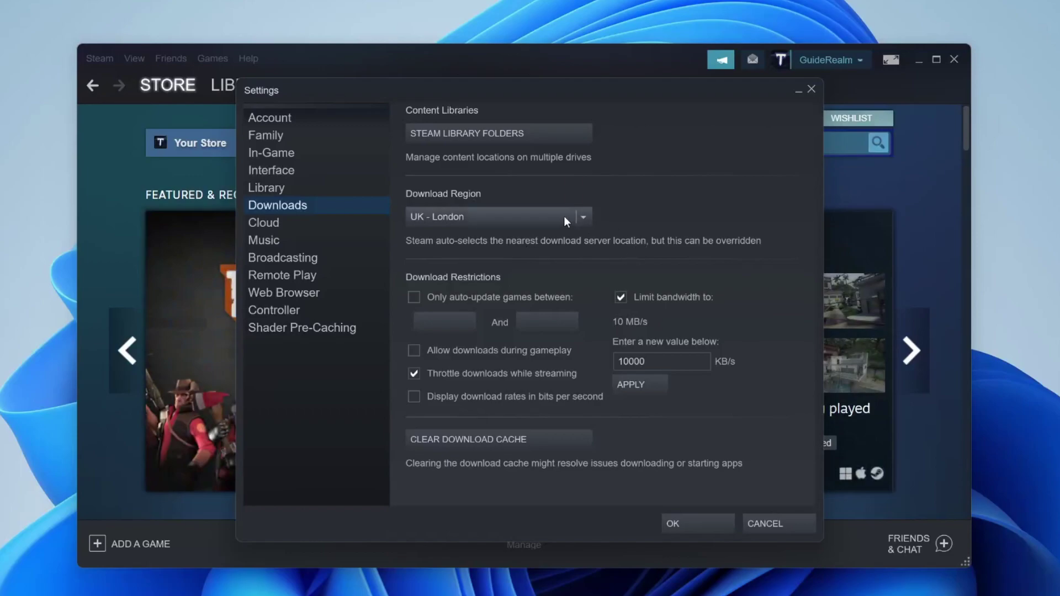
left_click(533, 216)
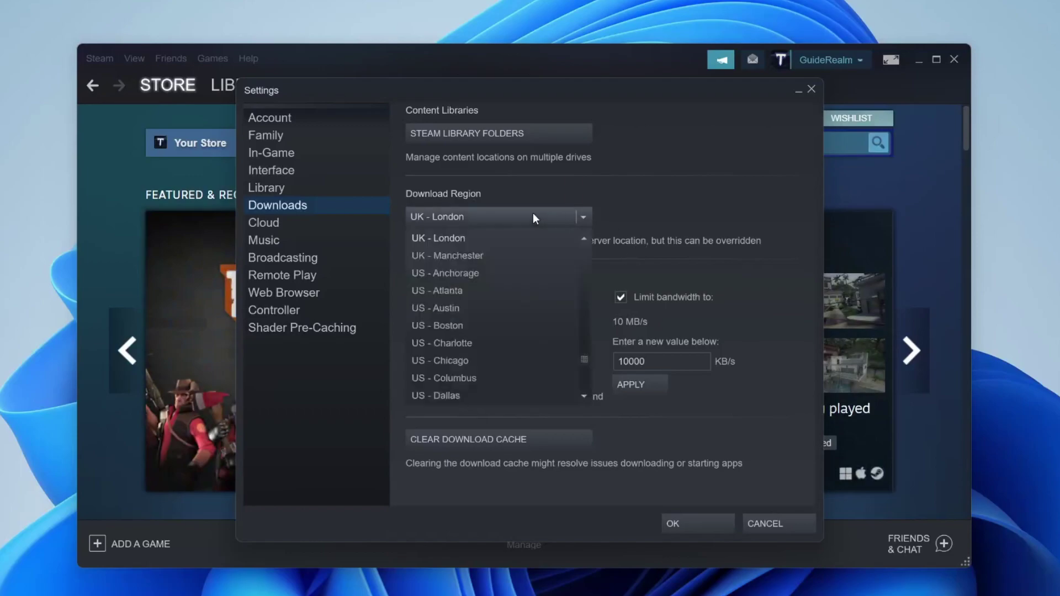
left_click(436, 238)
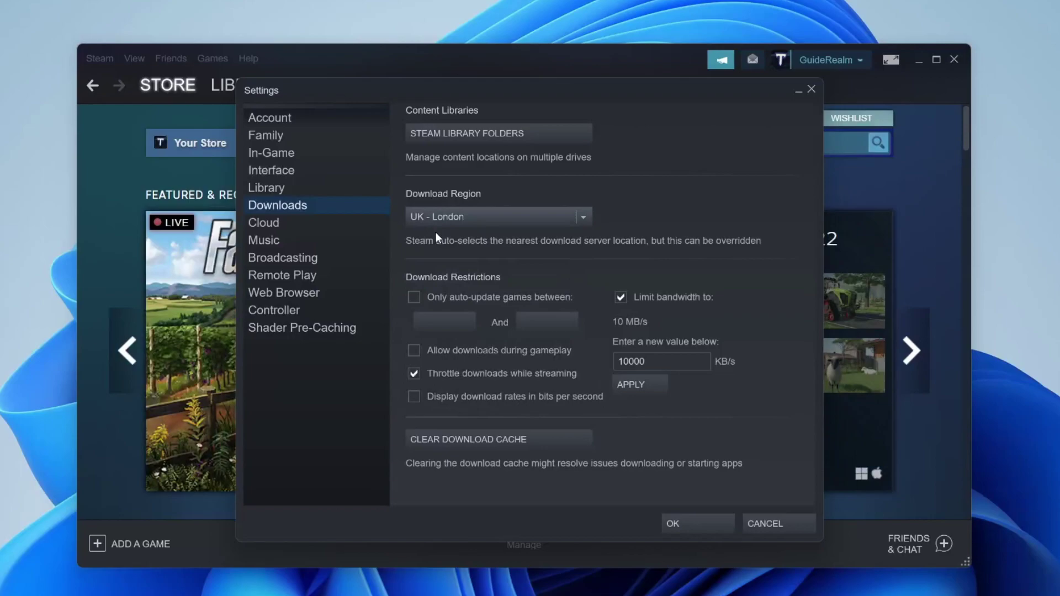
left_click(436, 217)
scroll(470, 285, "down", 4)
scroll(469, 296, "down", 3)
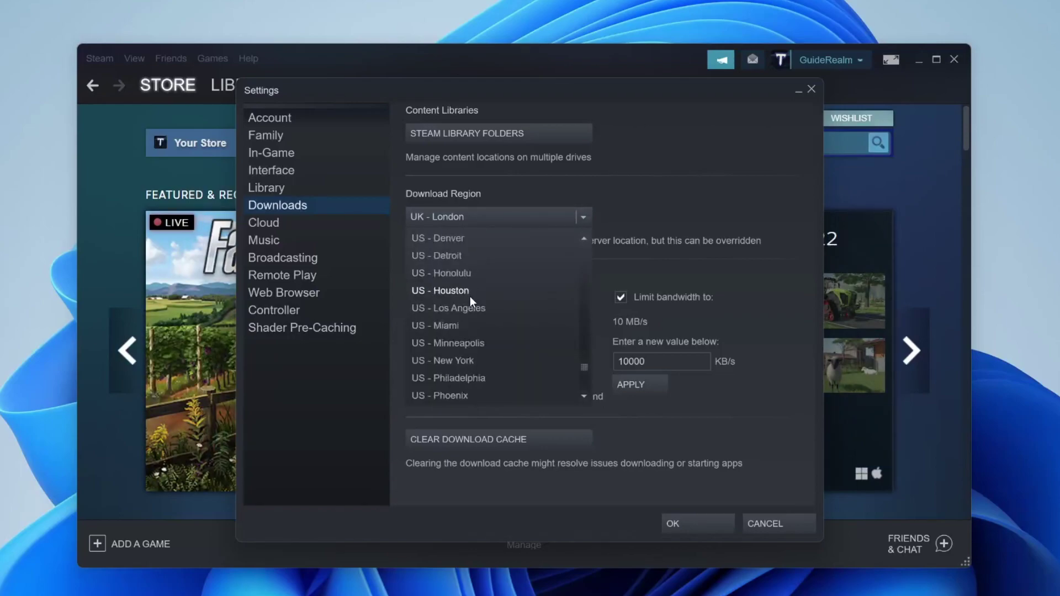
scroll(469, 296, "down", 5)
scroll(477, 297, "up", 8)
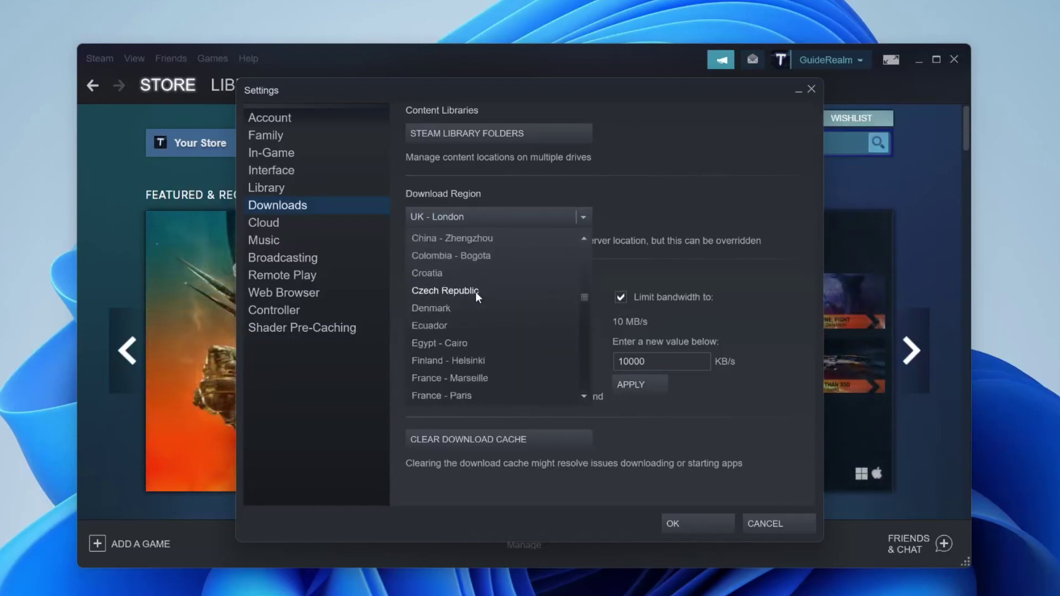
left_click(676, 207)
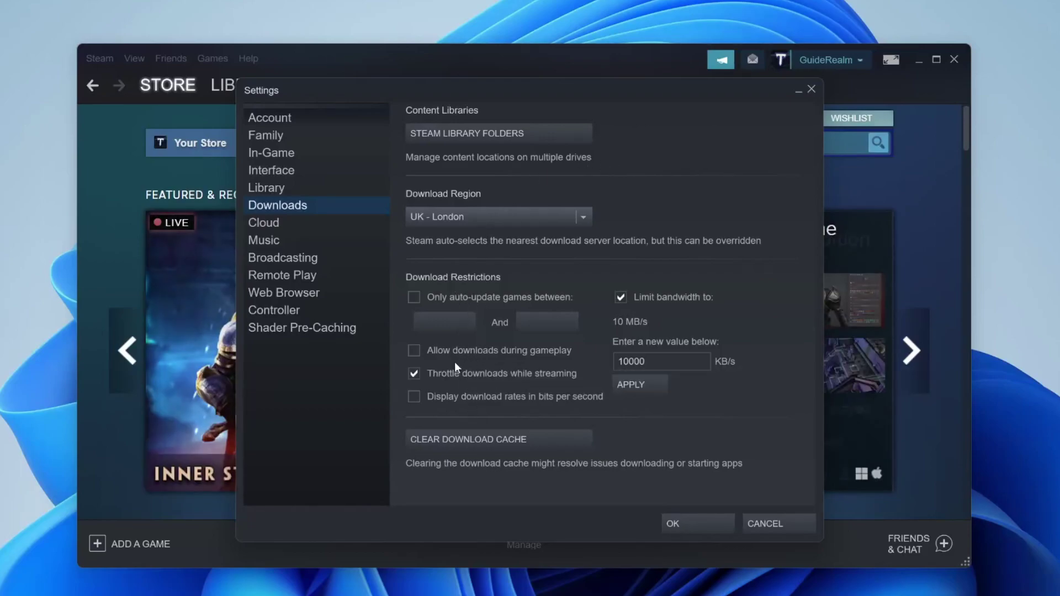
mouse_move(414, 374)
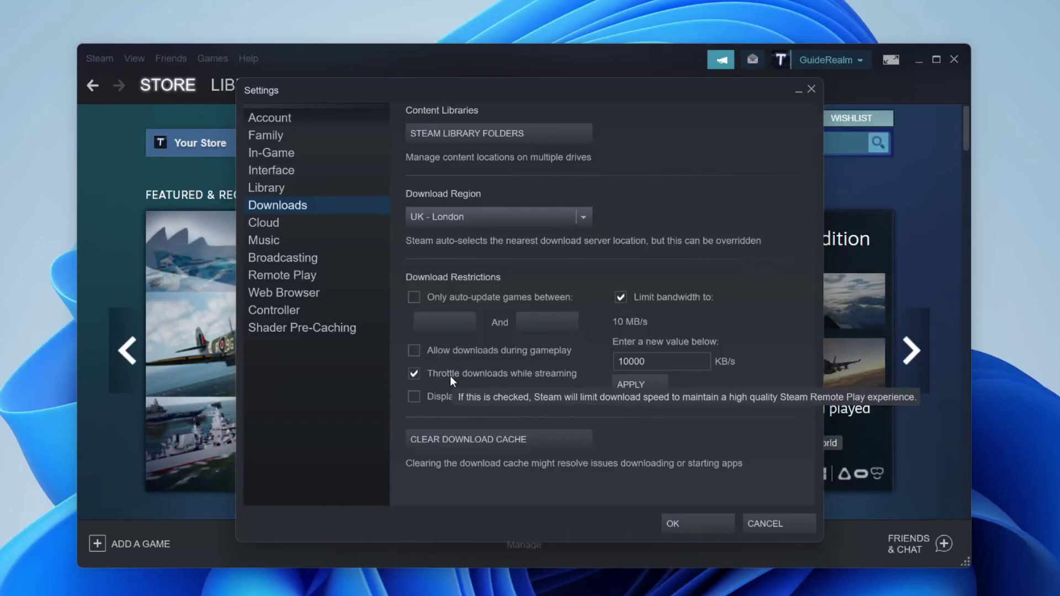
left_click(450, 376)
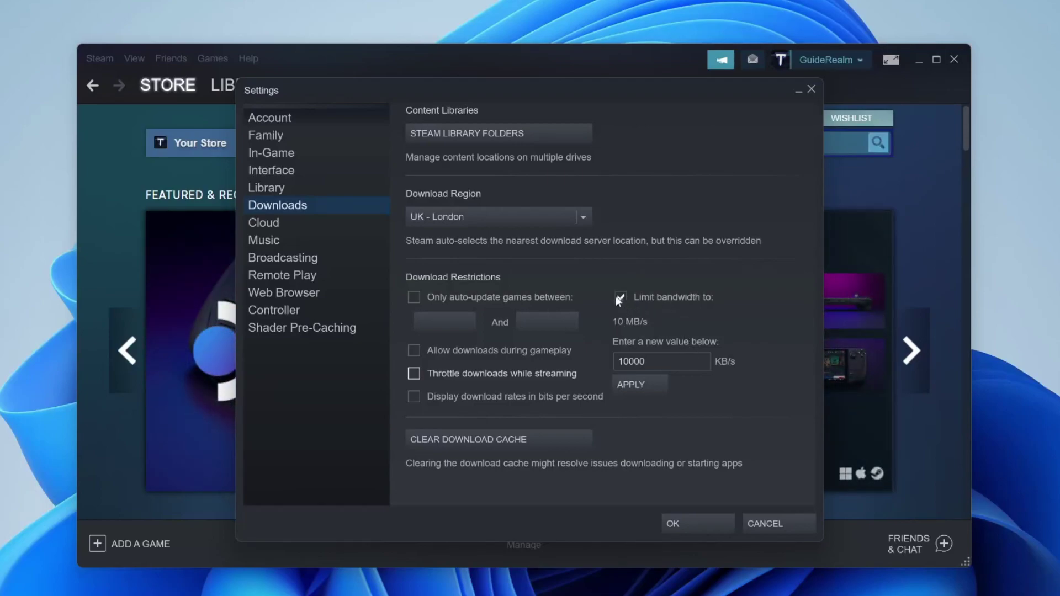
Uncheck 'Limit bandwidth to' and confirm the settings with OK
left_click(621, 297)
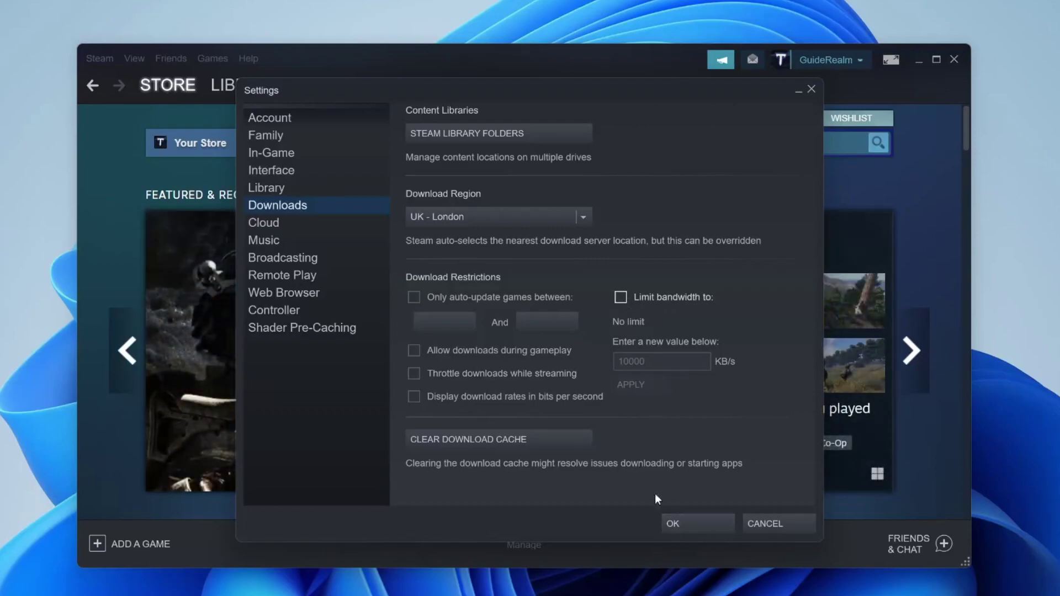
left_click(697, 524)
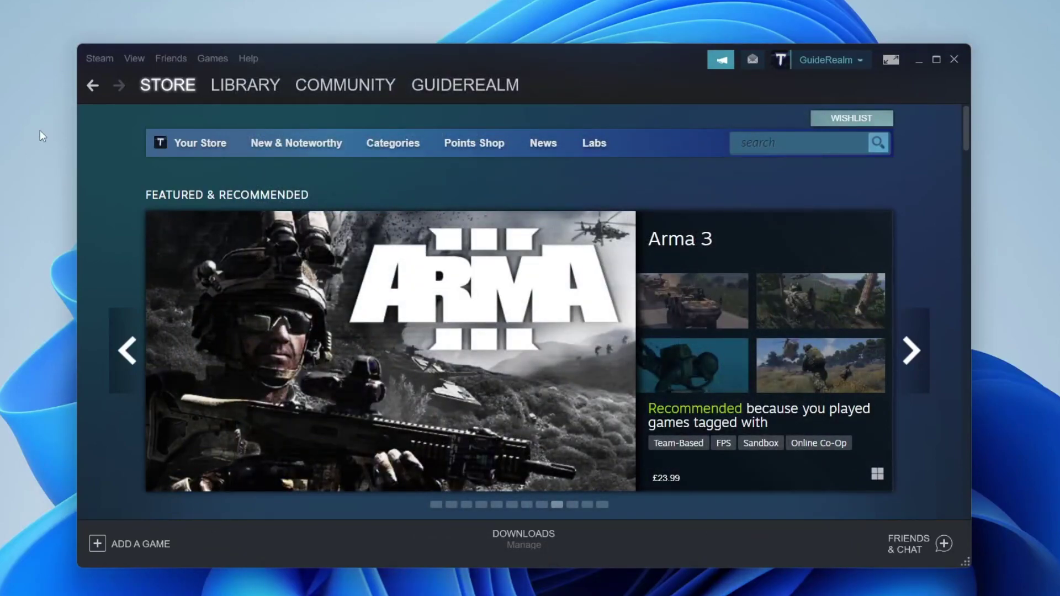
Exit Steam from its menu, relaunch it, and show the Downloads page
left_click(92, 59)
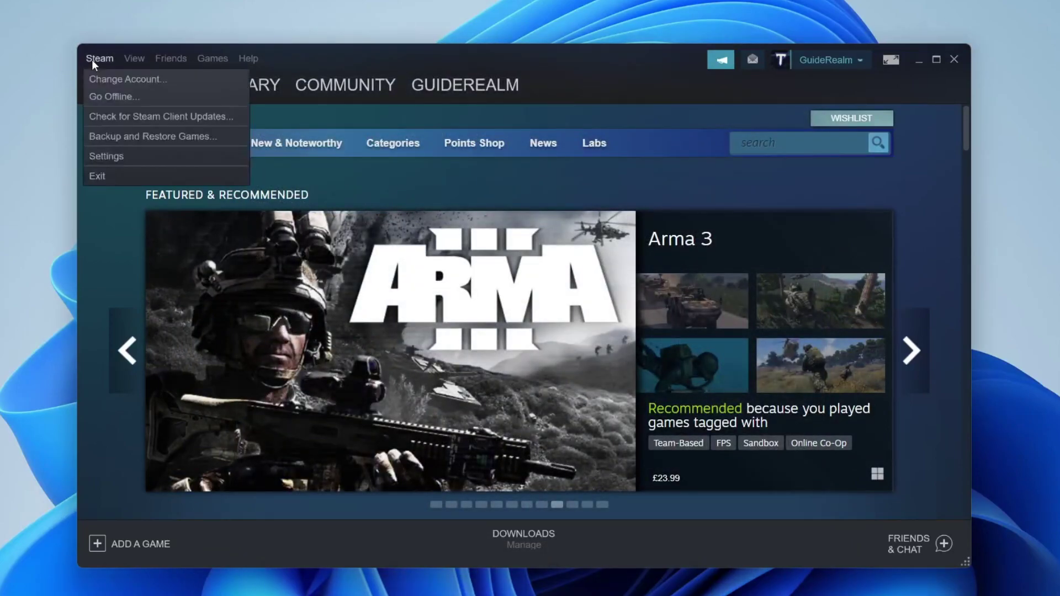
left_click(134, 171)
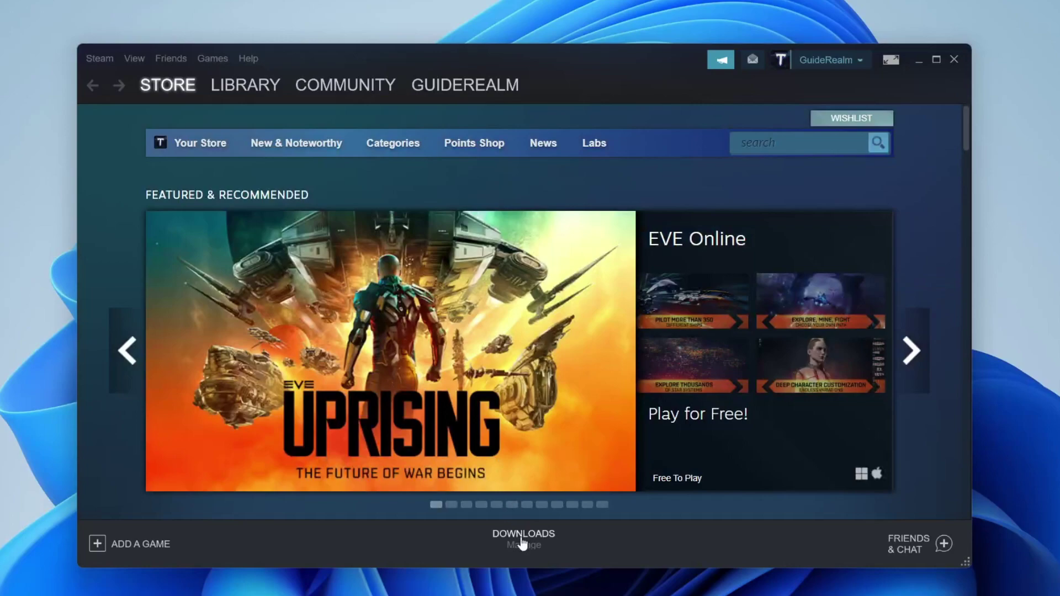
left_click(522, 539)
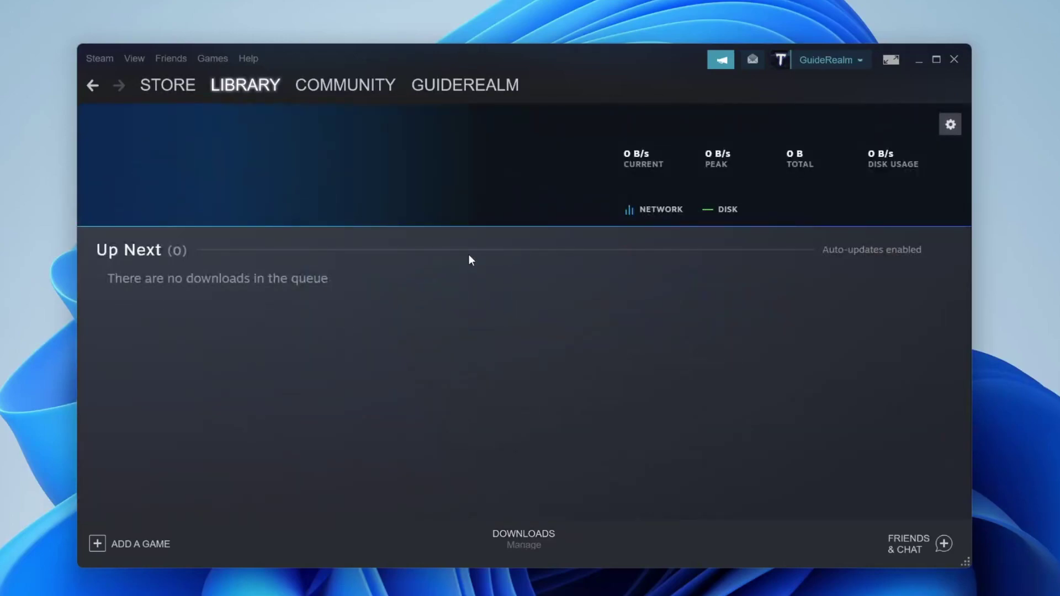